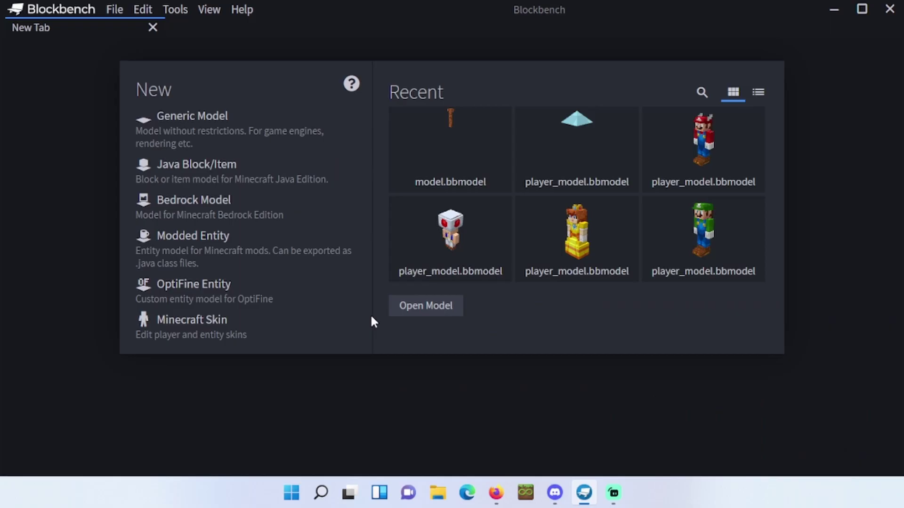
# Create a new Minecraft Skin project with the Steve model at 16x resolution
pyautogui.click(232, 332)
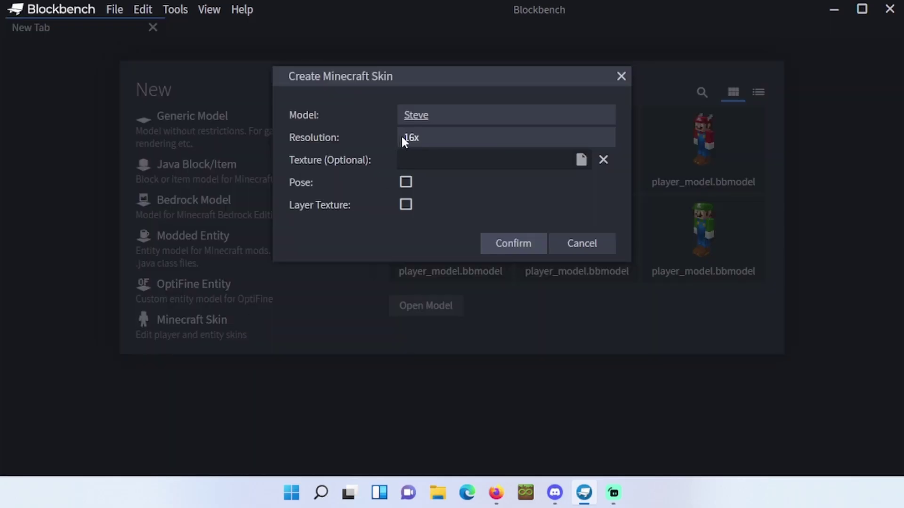
pyautogui.click(425, 115)
pyautogui.click(367, 110)
pyautogui.click(507, 243)
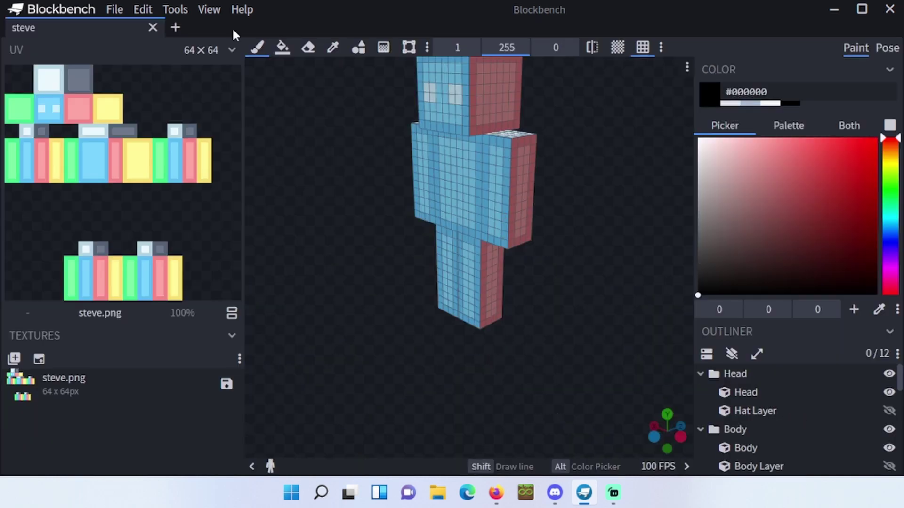
# Convert the Steve skin project from Minecraft Skin to the Generic Model format
pyautogui.click(117, 9)
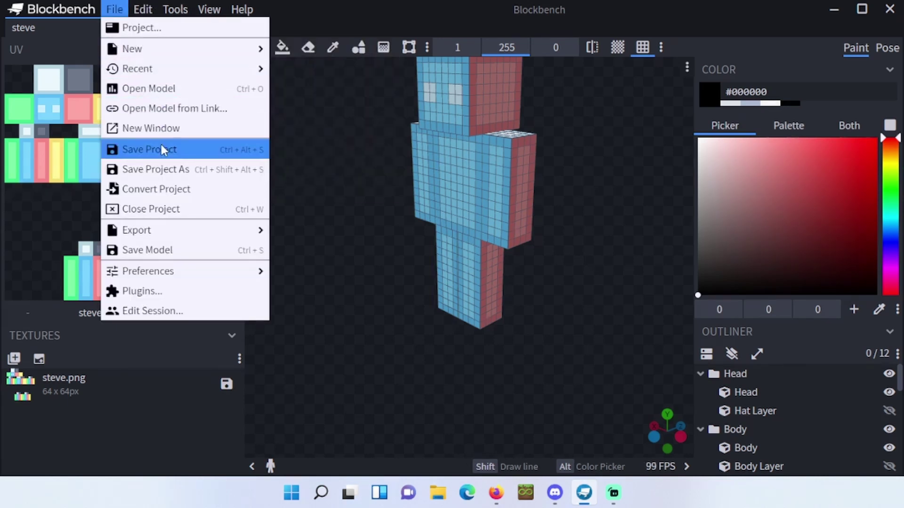
pyautogui.click(167, 189)
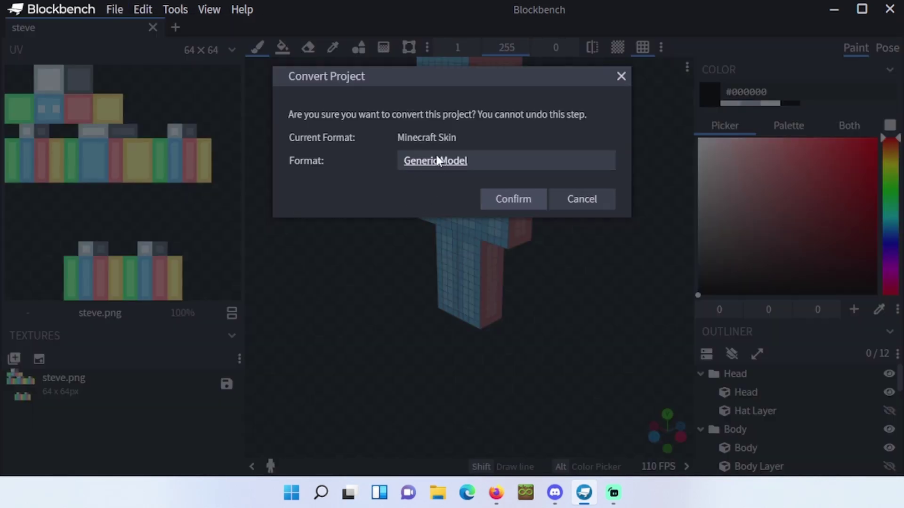
pyautogui.click(494, 203)
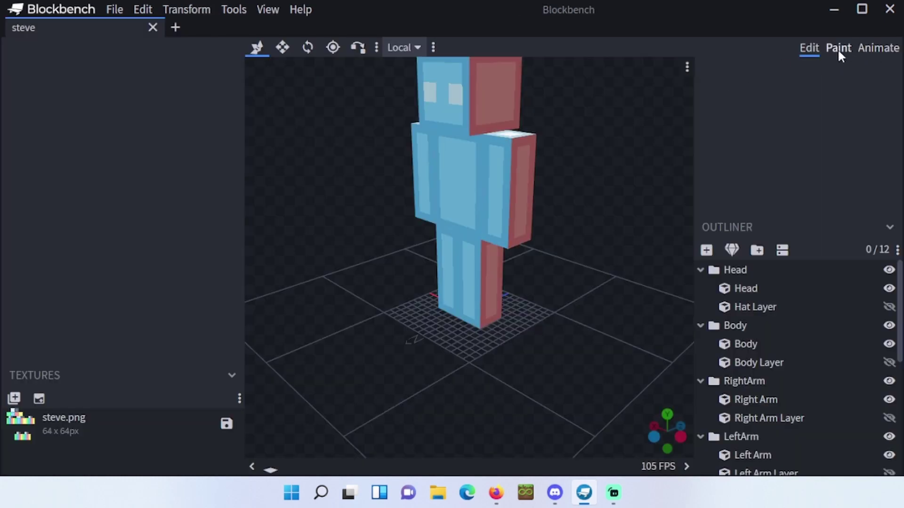
# Save the project as player_model.bbmodel on the Desktop, replacing the existing file
pyautogui.click(113, 9)
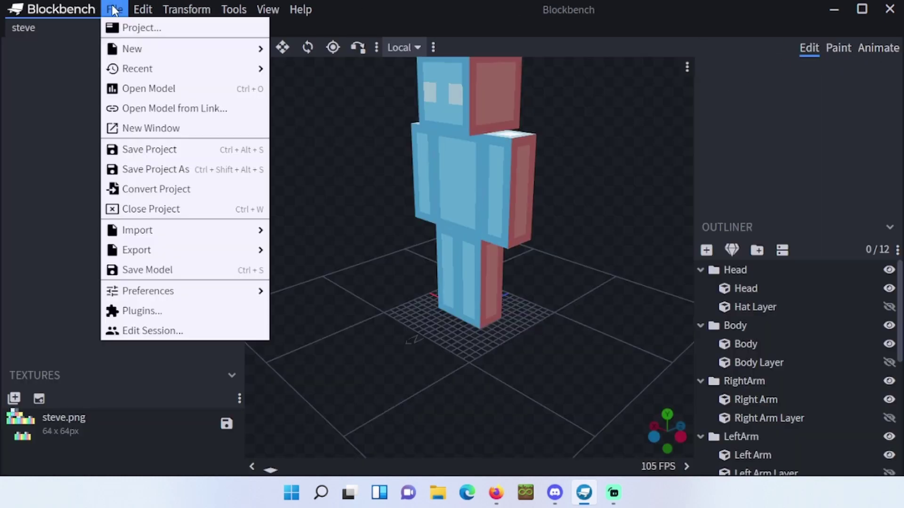
pyautogui.click(145, 165)
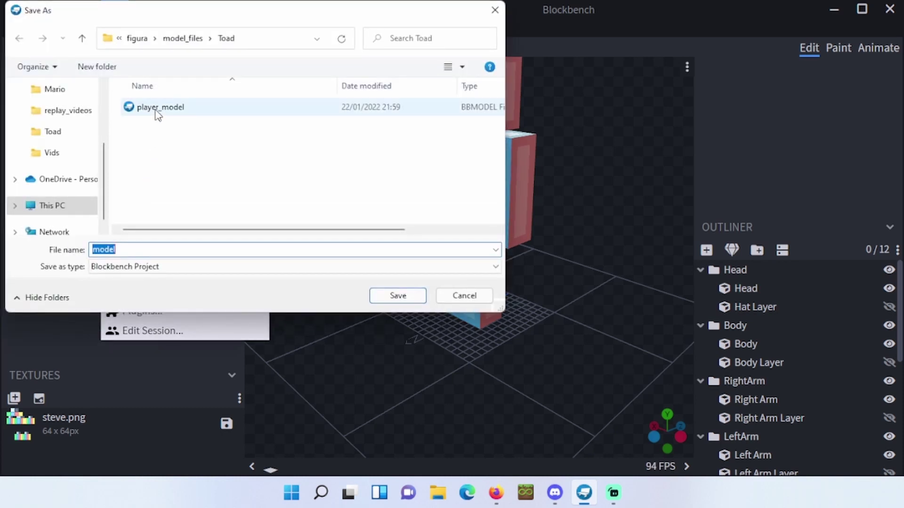
pyautogui.scroll(3, 73, 99)
pyautogui.click(63, 115)
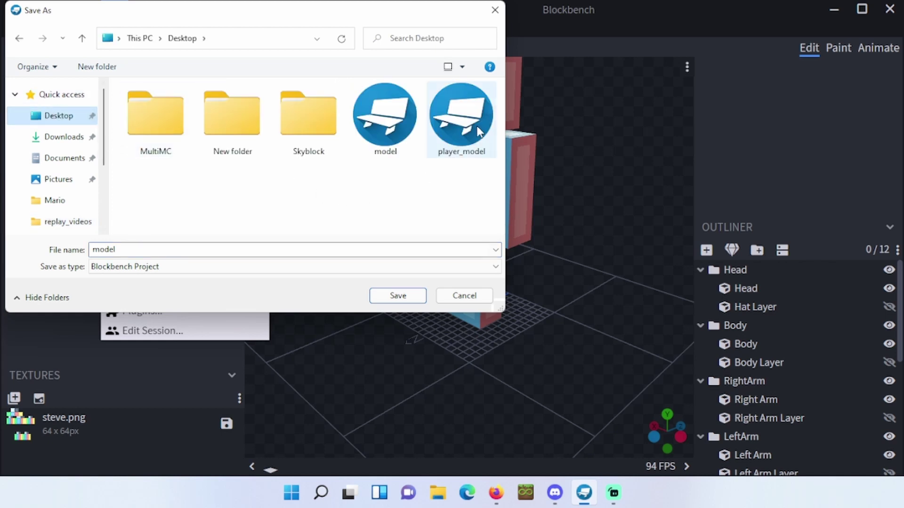
pyautogui.click(461, 120)
pyautogui.click(414, 297)
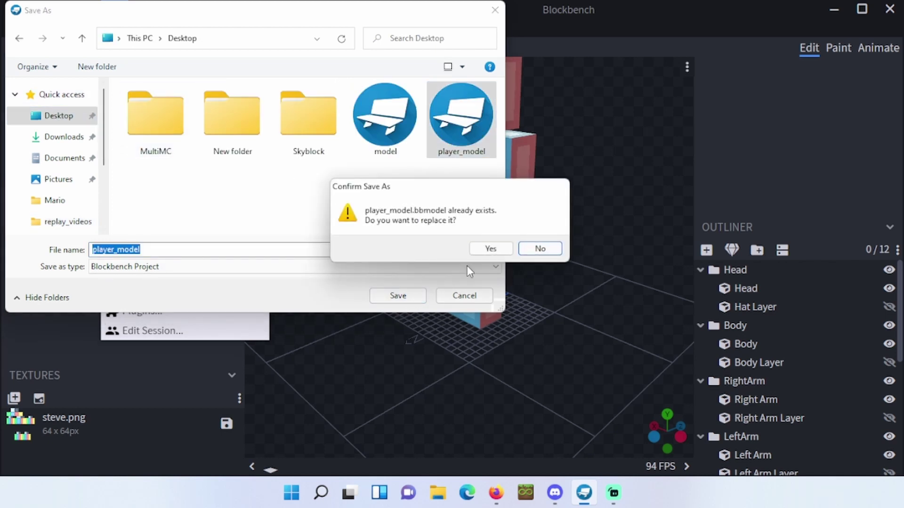
pyautogui.click(490, 250)
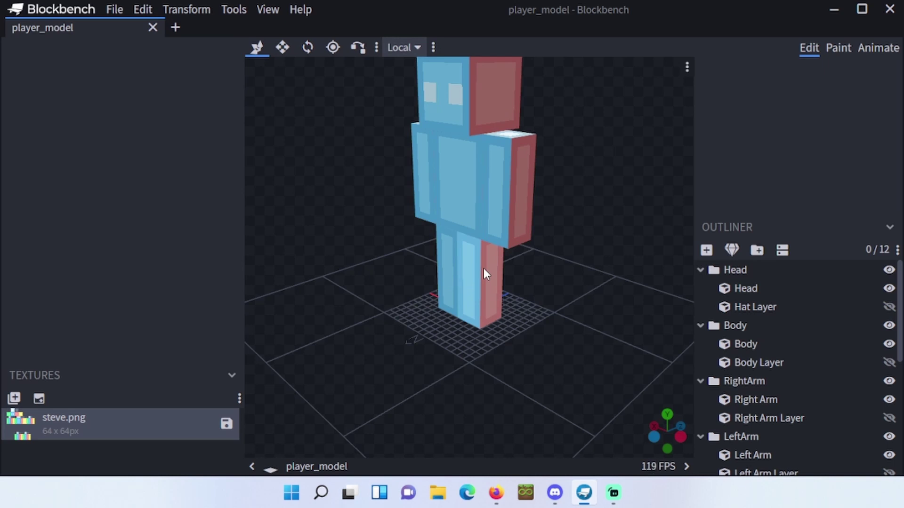
# Save the steve.png texture to the Desktop, overwriting texture.png
pyautogui.rightClick(60, 423)
pyautogui.click(96, 351)
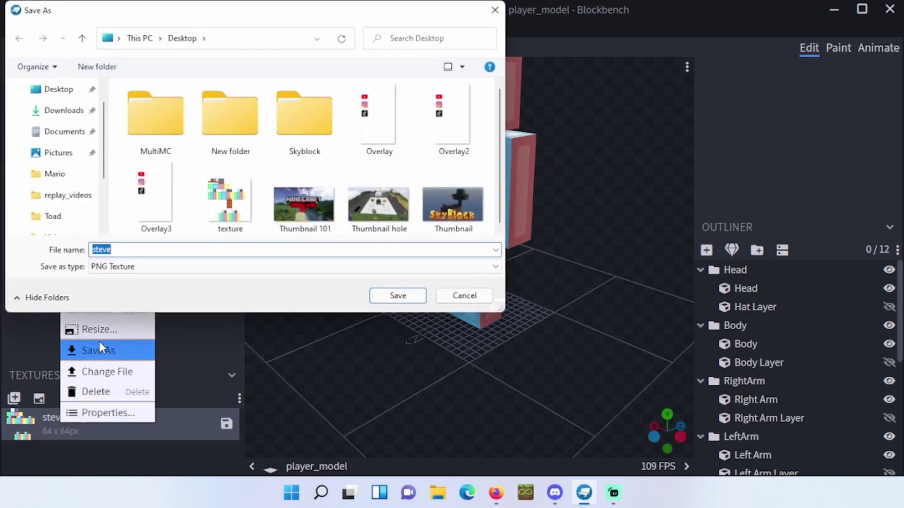
pyautogui.click(230, 198)
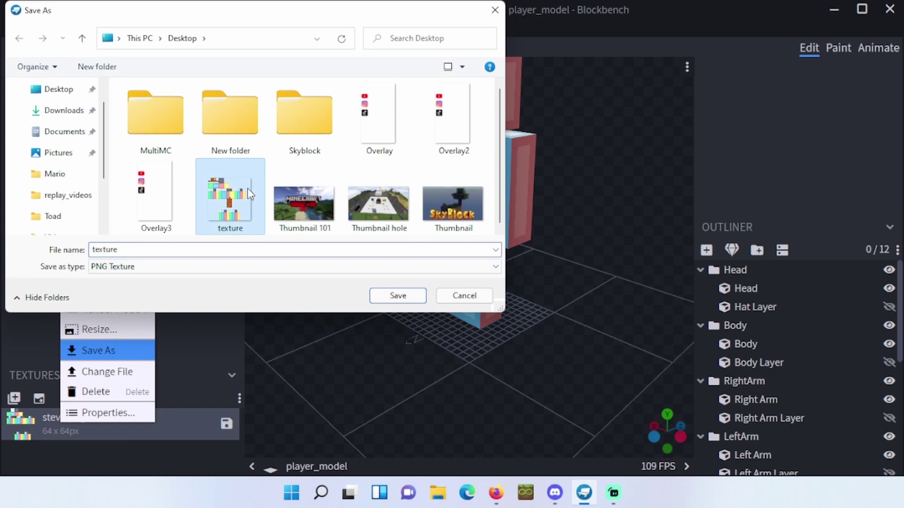
pyautogui.click(384, 296)
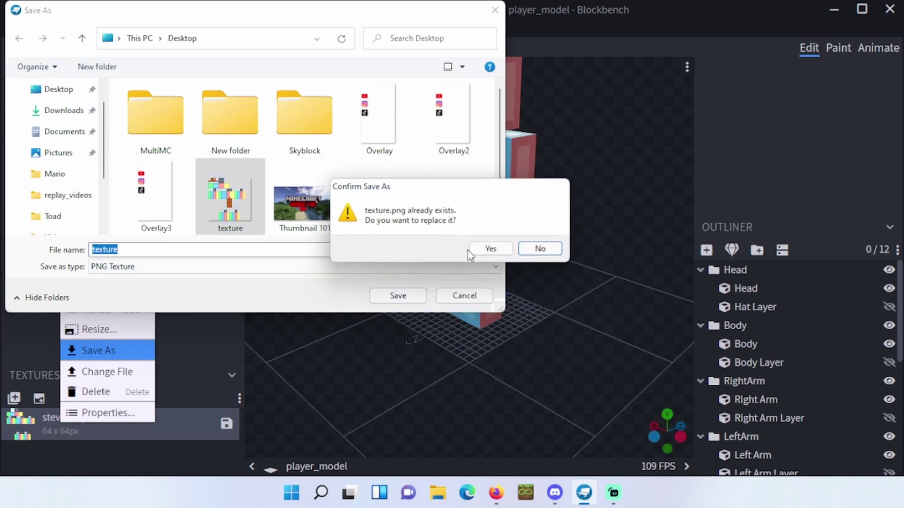
pyautogui.click(489, 246)
pyautogui.click(481, 281)
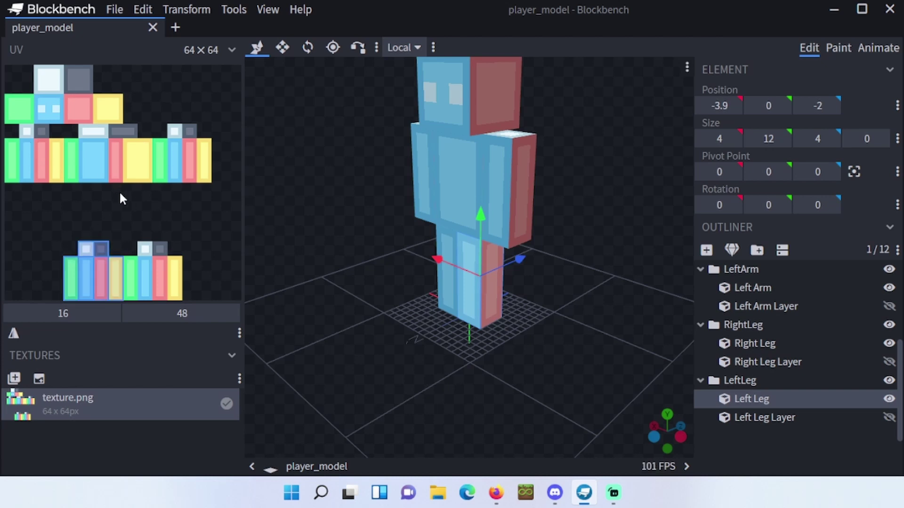
# Resize texture.png from 64×64 to 128×128
pyautogui.rightClick(116, 395)
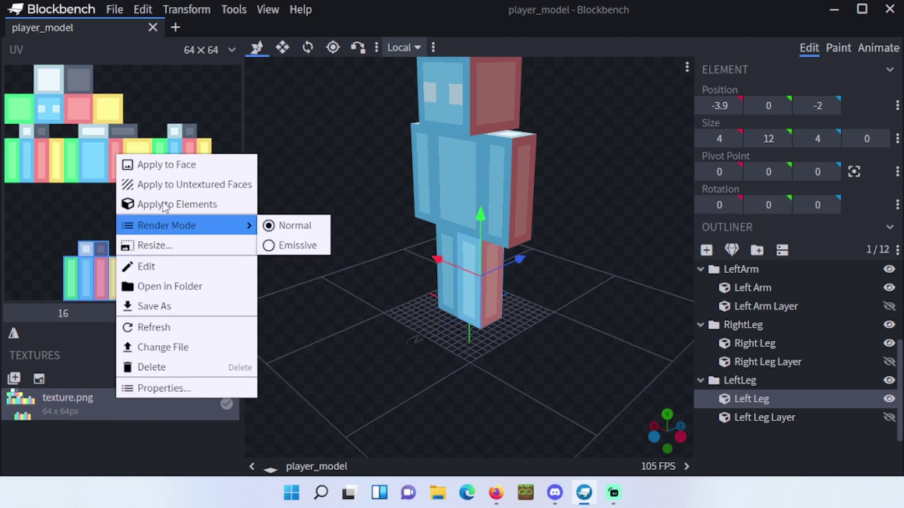
pyautogui.click(168, 245)
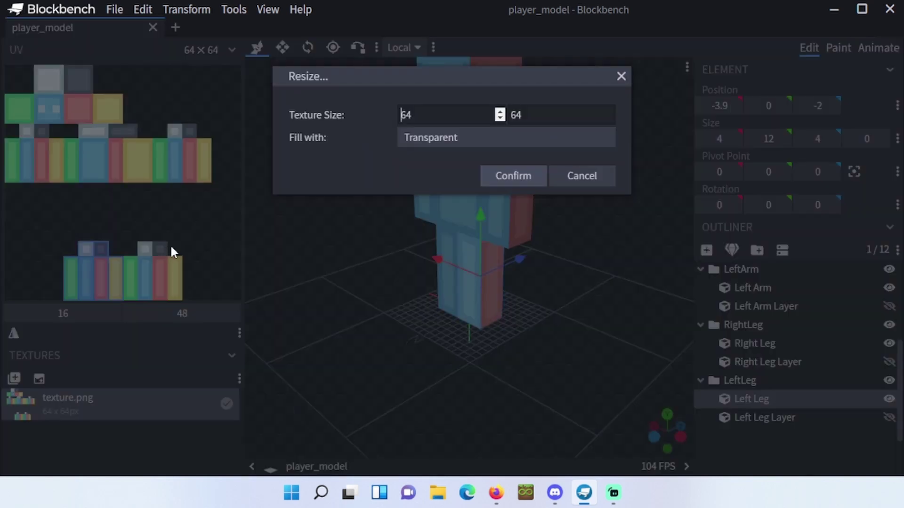
pyautogui.doubleClick(396, 111)
pyautogui.write('128')
pyautogui.doubleClick(513, 114)
pyautogui.write('128')
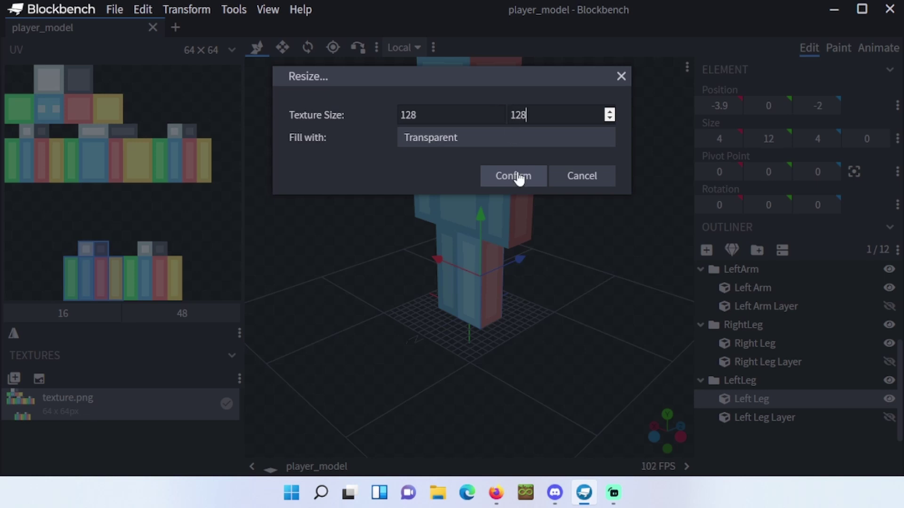
pyautogui.click(513, 176)
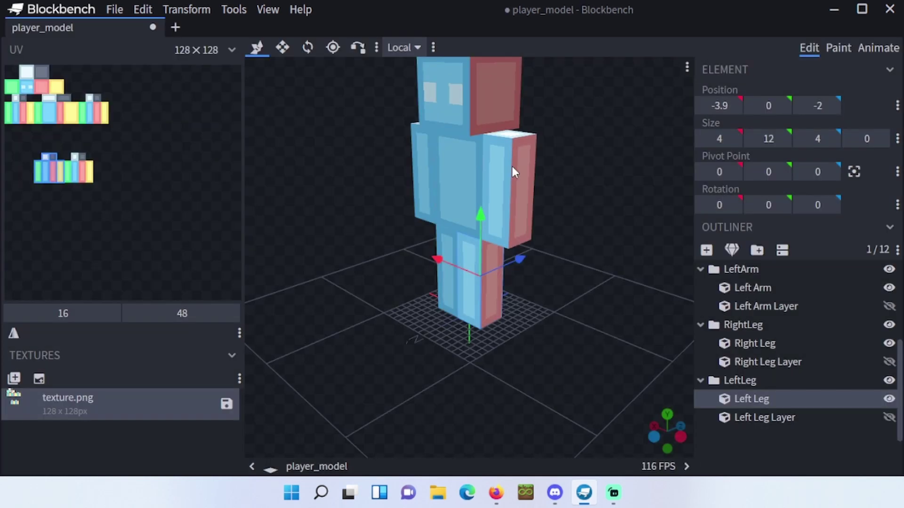
# Select the head, body, right arm and left arm to check their UV placement
pyautogui.click(496, 116)
pyautogui.click(480, 187)
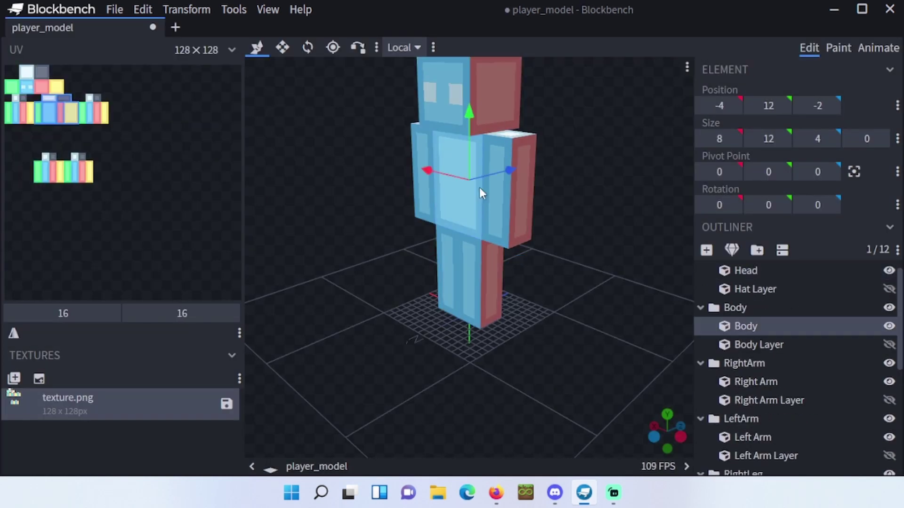
pyautogui.click(423, 183)
pyautogui.click(505, 198)
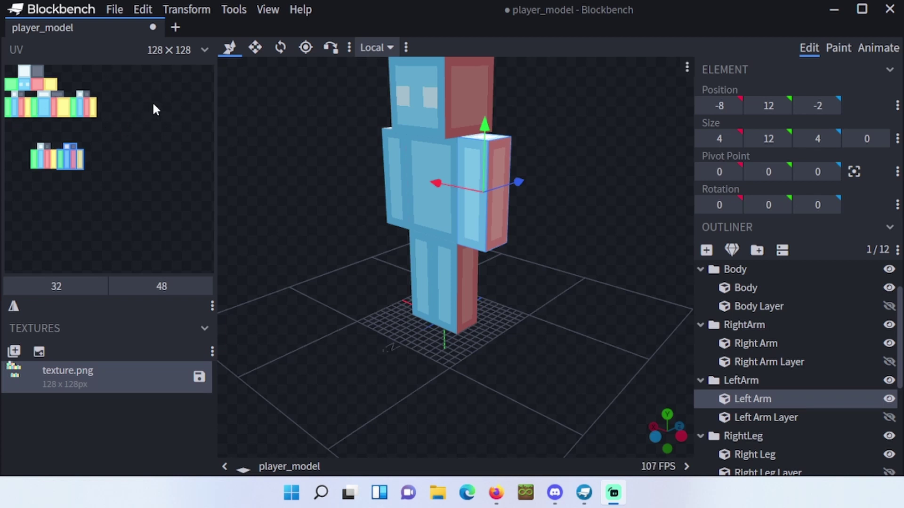
# Paint a dark red square in texture.png's empty top-right and scribble #ff0000 strokes over it
pyautogui.click(839, 47)
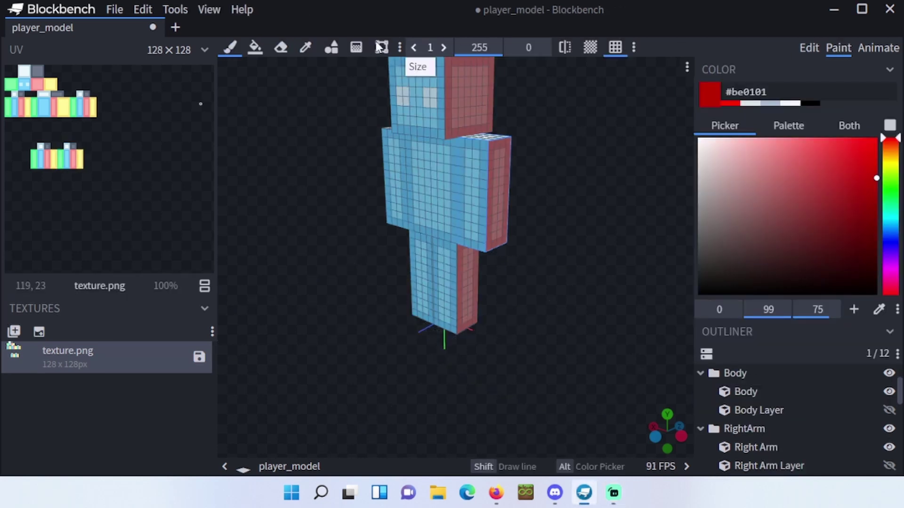
pyautogui.click(332, 46)
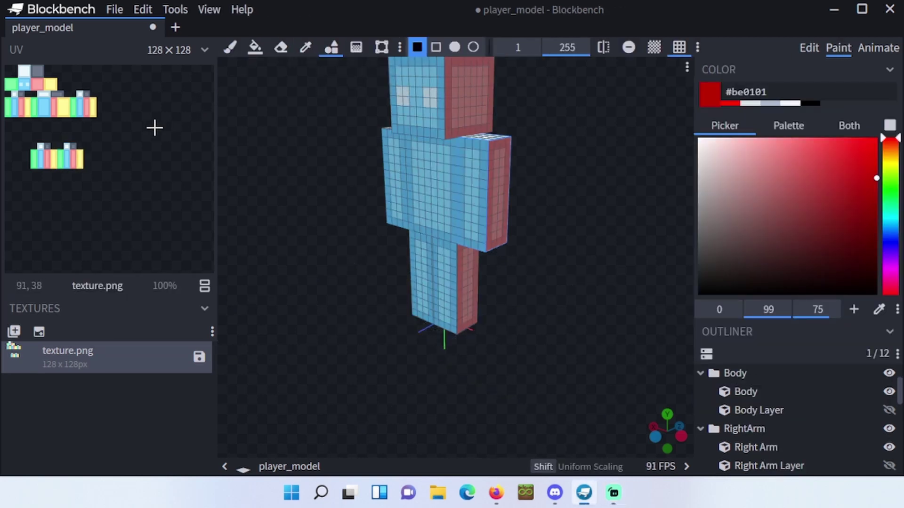
pyautogui.moveTo(153, 127)
pyautogui.mouseDown()
pyautogui.moveTo(228, 55)
pyautogui.moveTo(213, 65)
pyautogui.mouseUp()
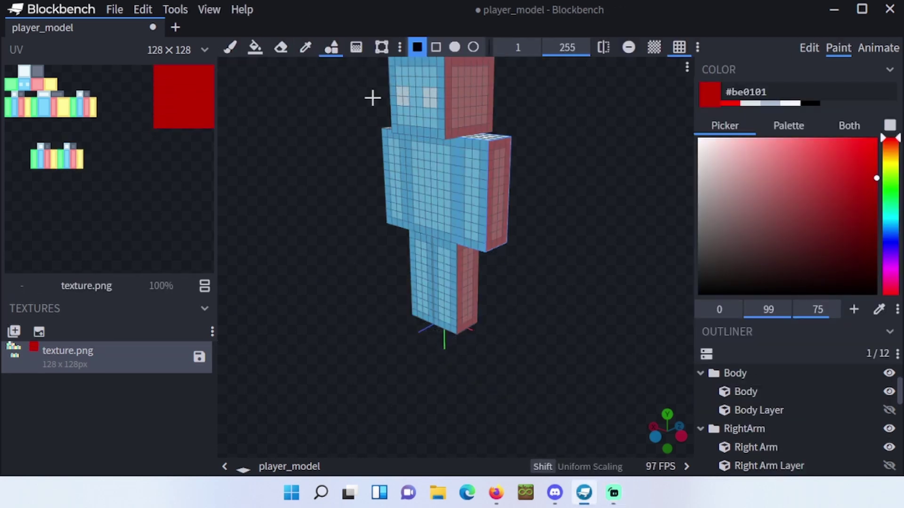
pyautogui.click(722, 103)
pyautogui.click(229, 47)
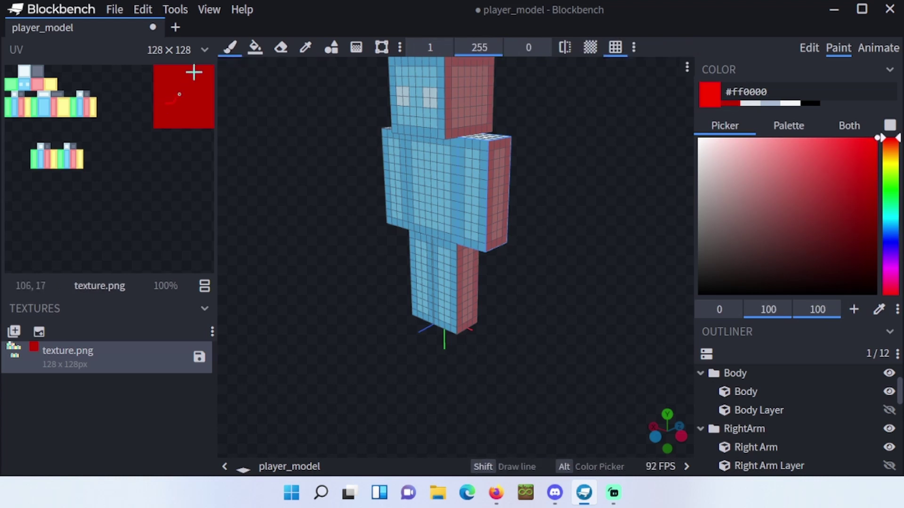
pyautogui.moveTo(194, 66)
pyautogui.mouseDown()
pyautogui.moveTo(187, 104)
pyautogui.moveTo(201, 73)
pyautogui.moveTo(168, 107)
pyautogui.moveTo(174, 88)
pyautogui.moveTo(191, 113)
pyautogui.moveTo(203, 100)
pyautogui.moveTo(165, 119)
pyautogui.moveTo(173, 91)
pyautogui.mouseUp()
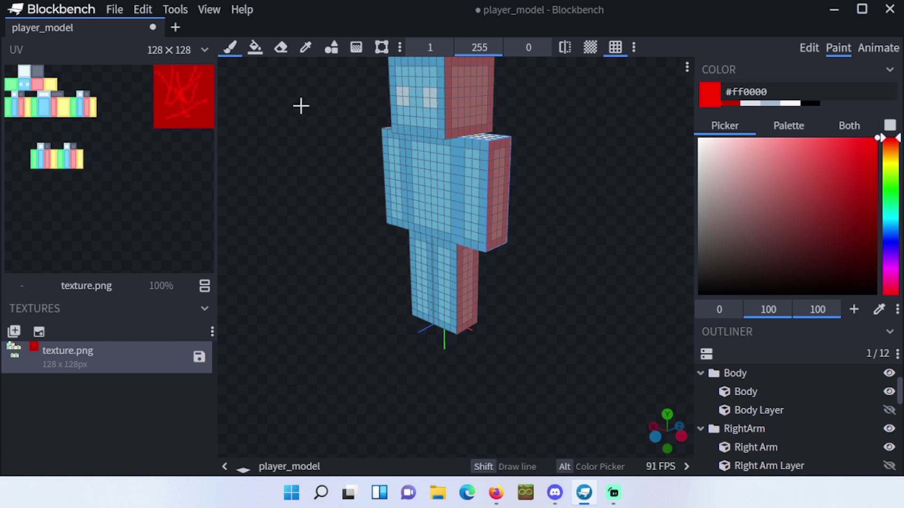
# Add a new cube to the Body group and raise it above the head
pyautogui.click(808, 48)
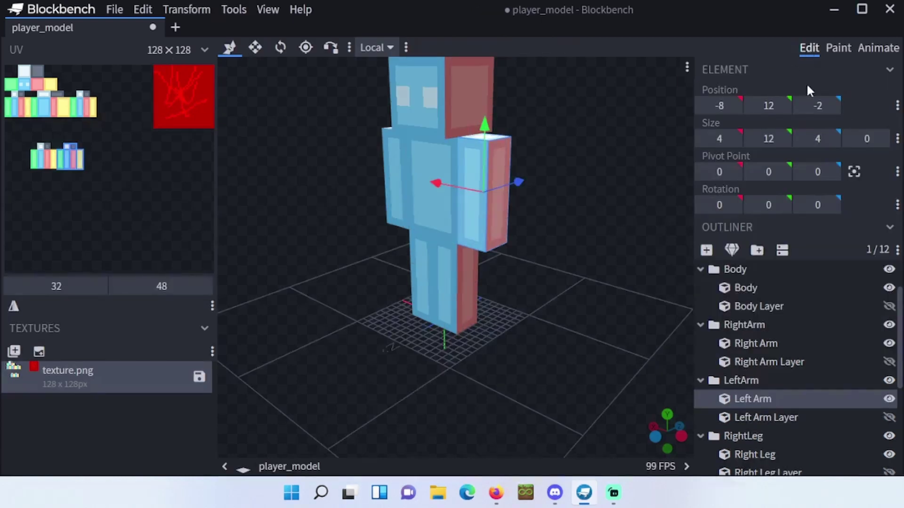
pyautogui.click(748, 268)
pyautogui.click(706, 250)
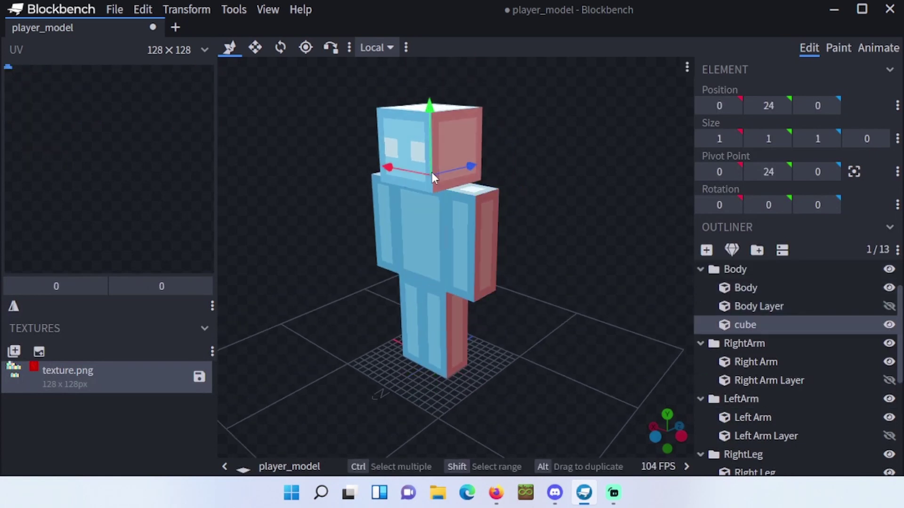
pyautogui.moveTo(430, 148); pyautogui.dragTo(433, 75)
pyautogui.moveTo(490, 90); pyautogui.dragTo(492, 153, button='right')
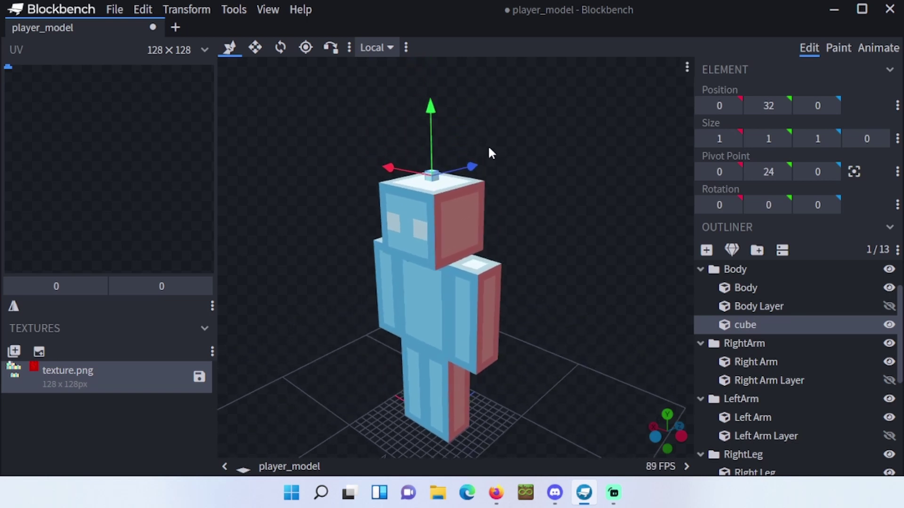
# Resize the new cube to 8×1×4 and apply texture.png to it
pyautogui.press('s')
pyautogui.moveTo(484, 187); pyautogui.dragTo(524, 216)
pyautogui.moveTo(396, 189); pyautogui.dragTo(367, 200)
pyautogui.press('v')
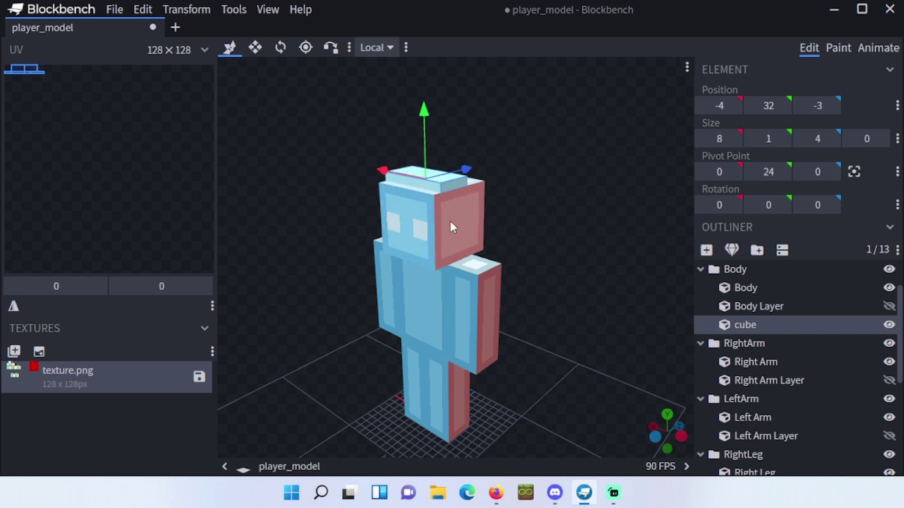
pyautogui.rightClick(445, 187)
pyautogui.moveTo(572, 319)
pyautogui.click(625, 356)
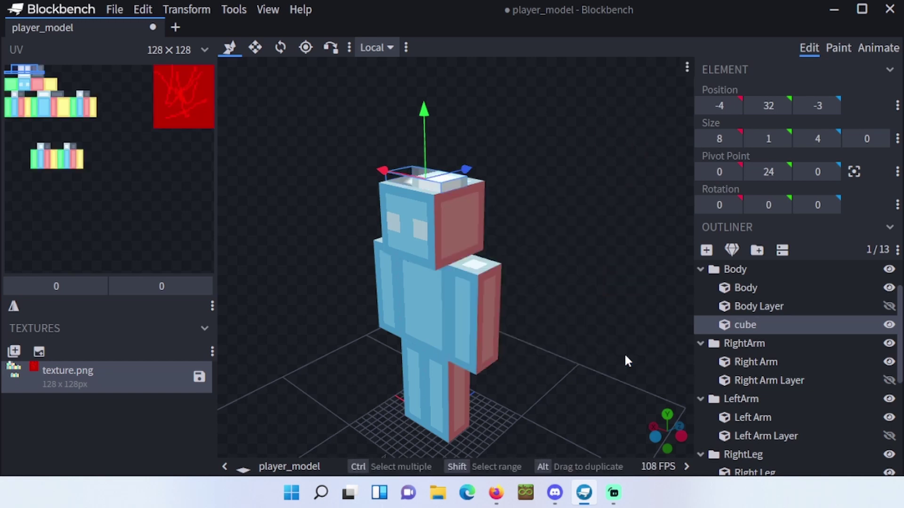
# Apply texture.png to every element of the model
pyautogui.hotkey('ctrl', 'a')
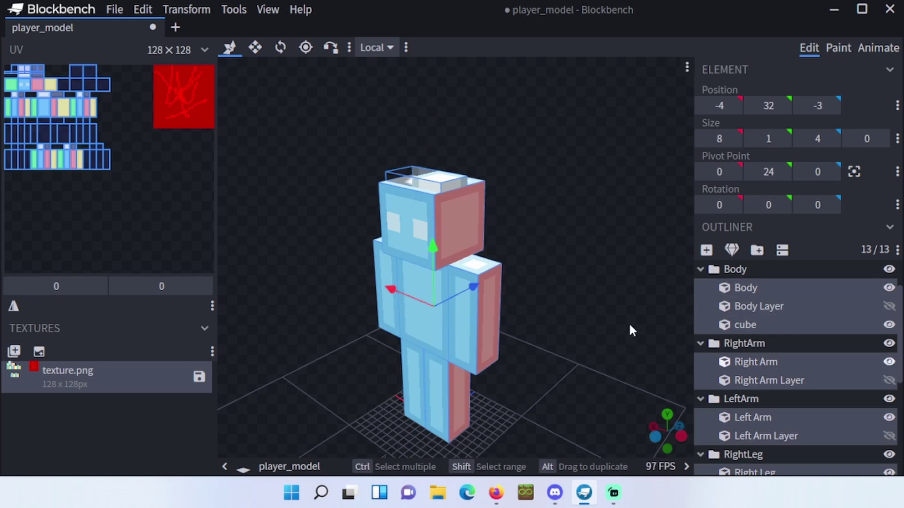
pyautogui.rightClick(468, 226)
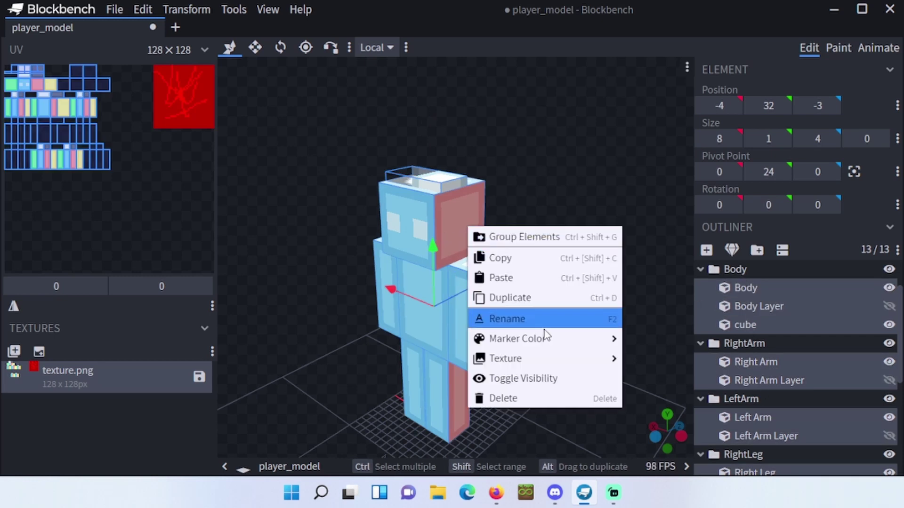
pyautogui.moveTo(558, 368)
pyautogui.click(654, 399)
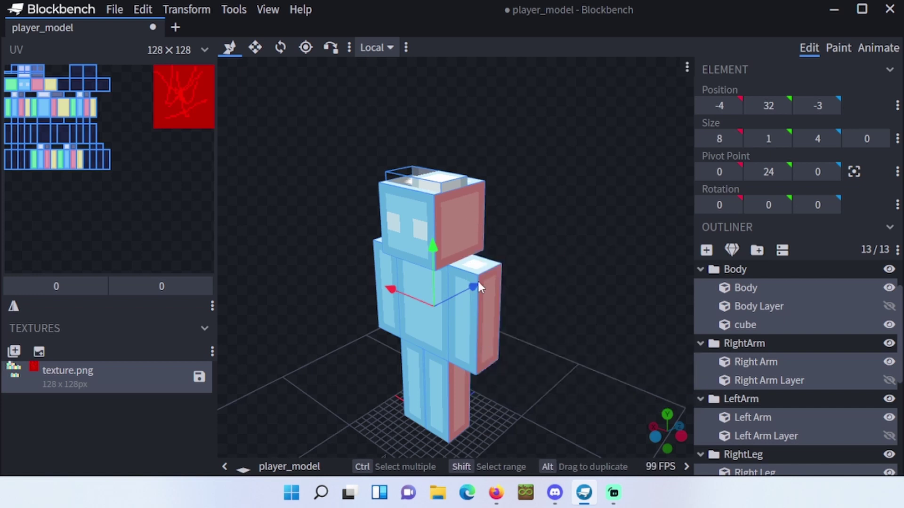
# Duplicate the head's top cube, raise it to Y 33, and map both cubes onto the red area
pyautogui.click(423, 182)
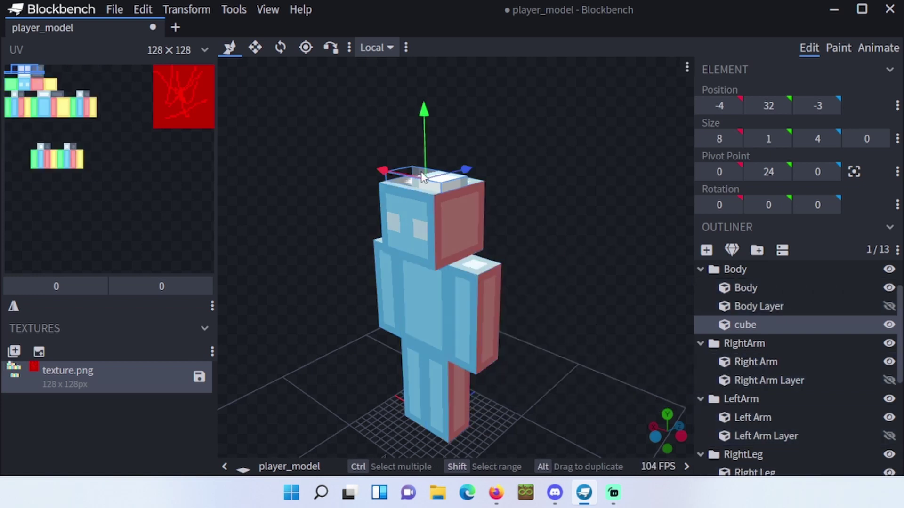
pyautogui.rightClick(426, 183)
pyautogui.click(470, 257)
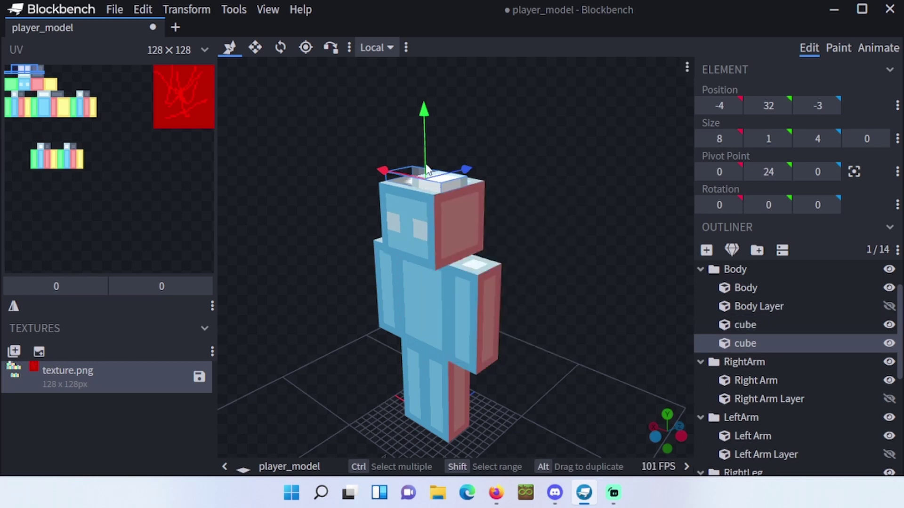
pyautogui.moveTo(427, 156); pyautogui.dragTo(420, 151)
pyautogui.moveTo(36, 79); pyautogui.dragTo(185, 82)
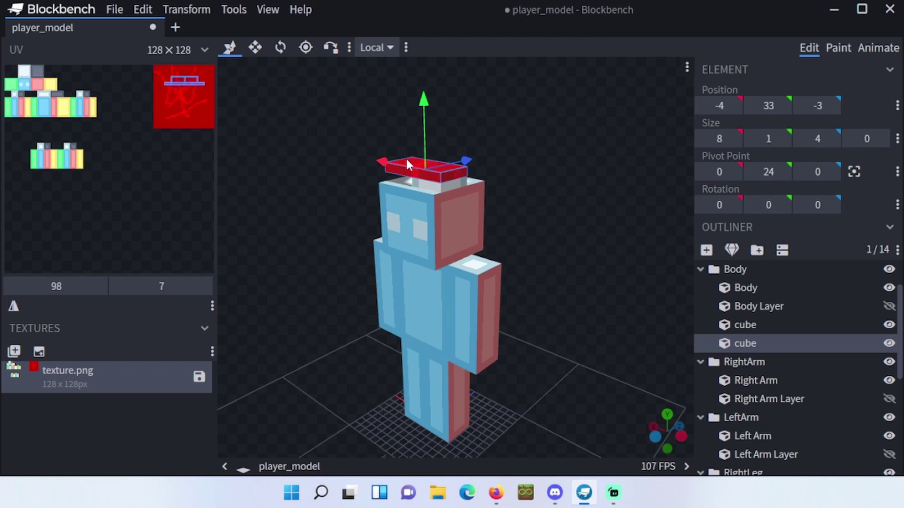
pyautogui.click(421, 183)
pyautogui.moveTo(28, 69); pyautogui.dragTo(193, 107)
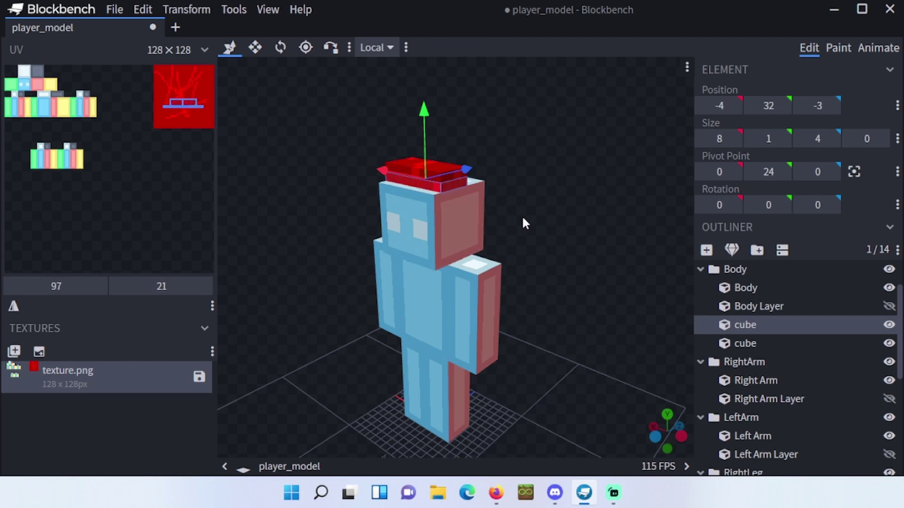
pyautogui.moveTo(487, 176); pyautogui.dragTo(506, 201, button='right')
pyautogui.moveTo(450, 162)
pyautogui.mouseDown()
pyautogui.moveTo(493, 156)
pyautogui.moveTo(448, 169)
pyautogui.mouseUp()
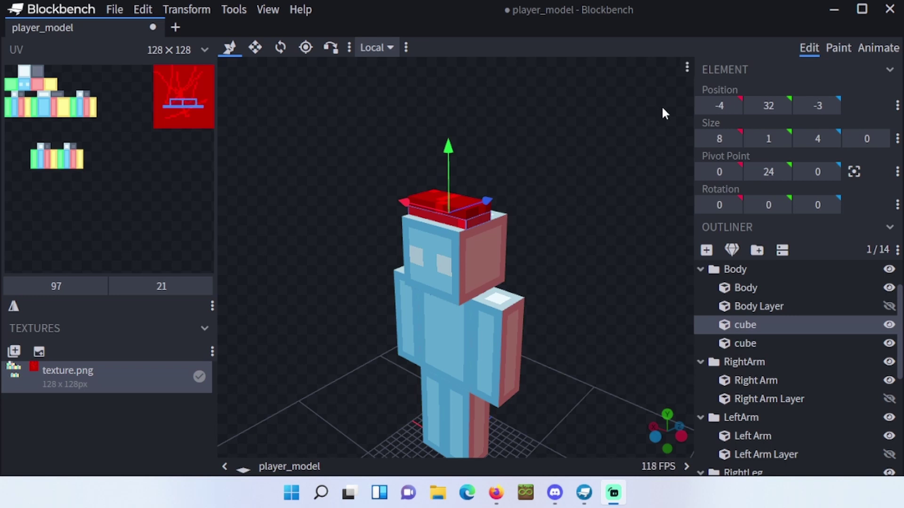
# Save and close Blockbench, then open texture.png from the desktop in paint.net
pyautogui.click(888, 9)
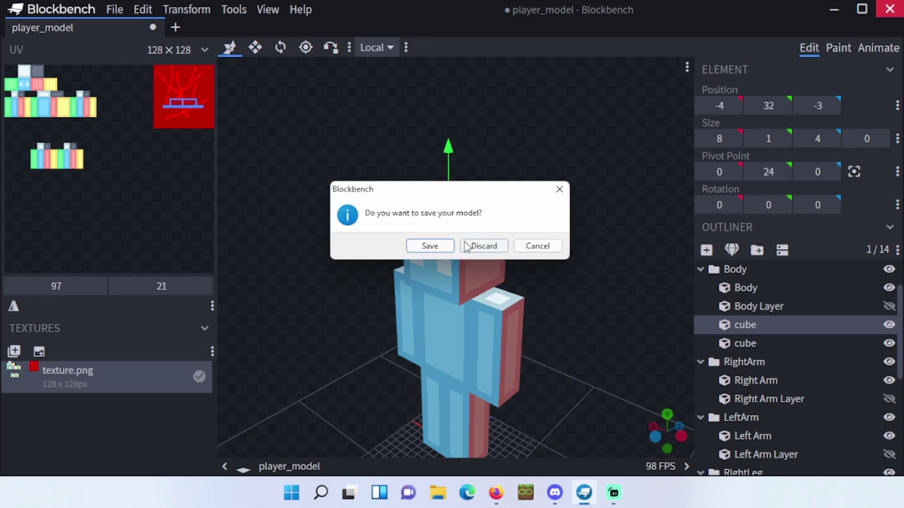
pyautogui.click(450, 247)
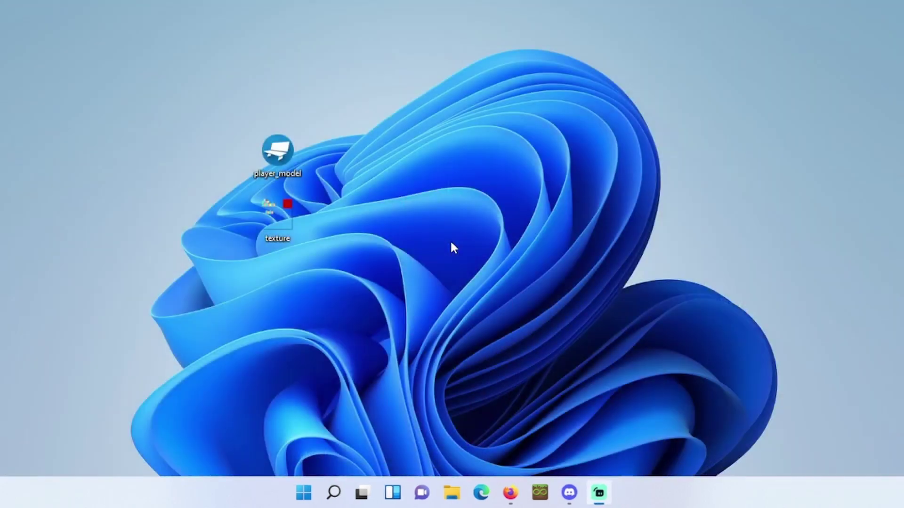
pyautogui.rightClick(284, 219)
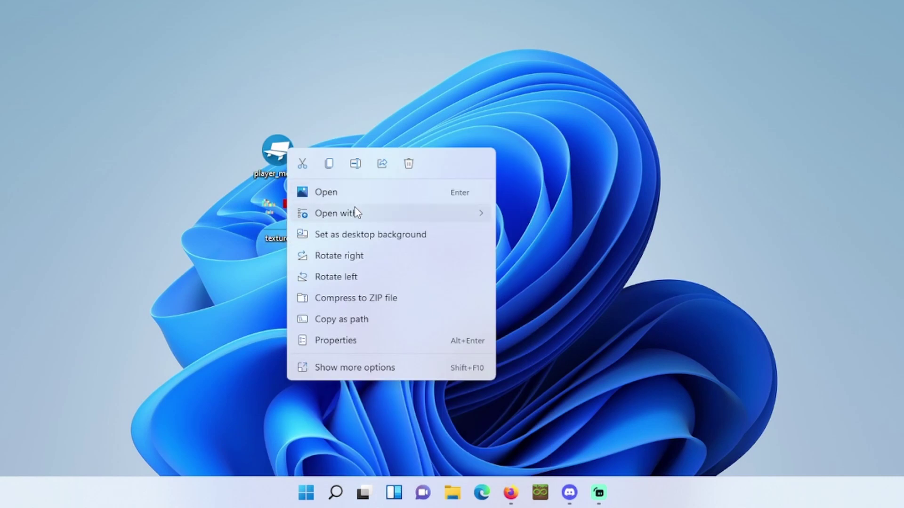
pyautogui.moveTo(357, 213)
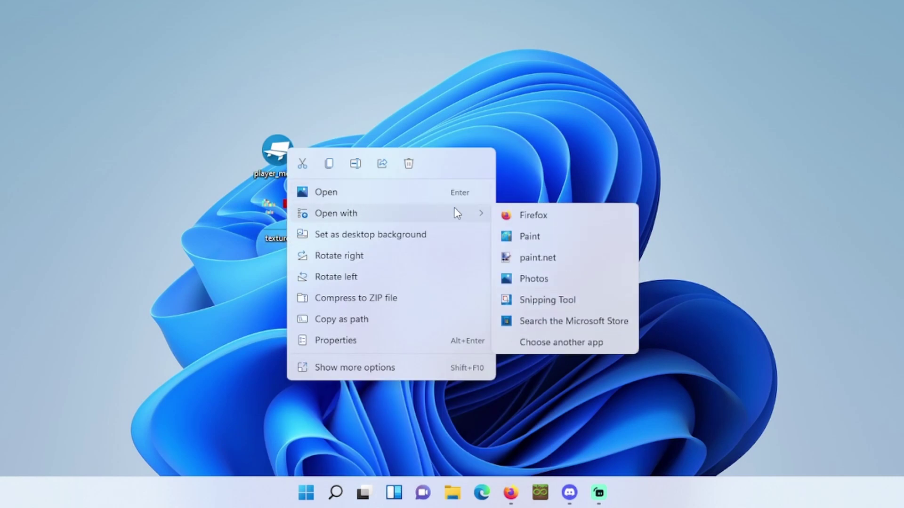
pyautogui.click(550, 258)
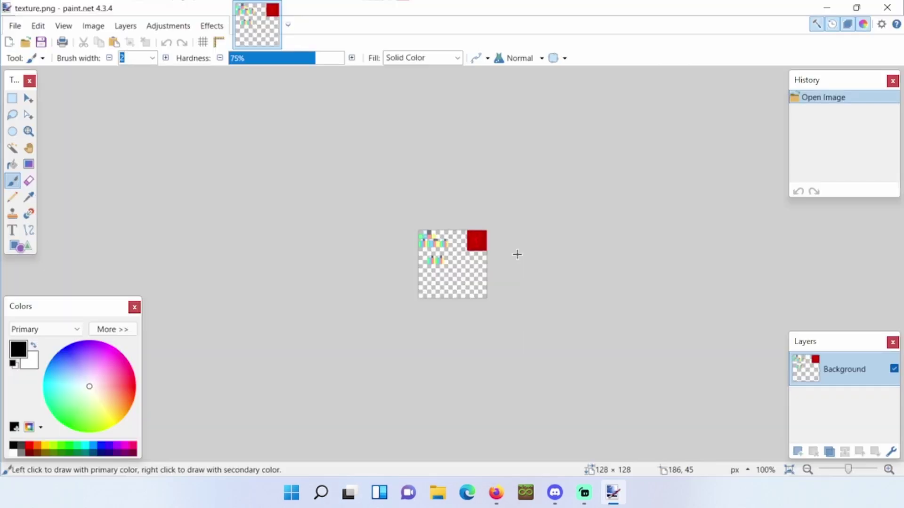
# Open Dirt.png in paint.net alongside texture.png
pyautogui.keyDown('ctrl'); pyautogui.scroll(3, 517, 254); pyautogui.keyUp('ctrl')
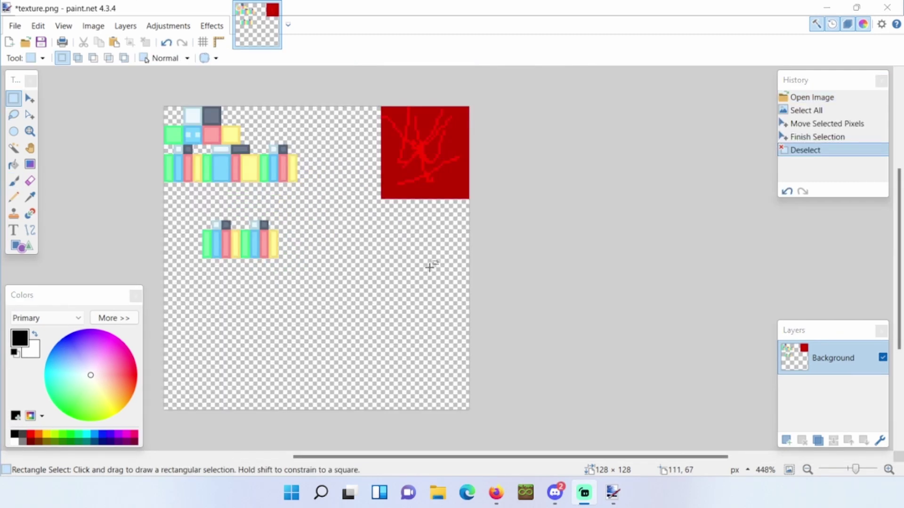
pyautogui.click(19, 27)
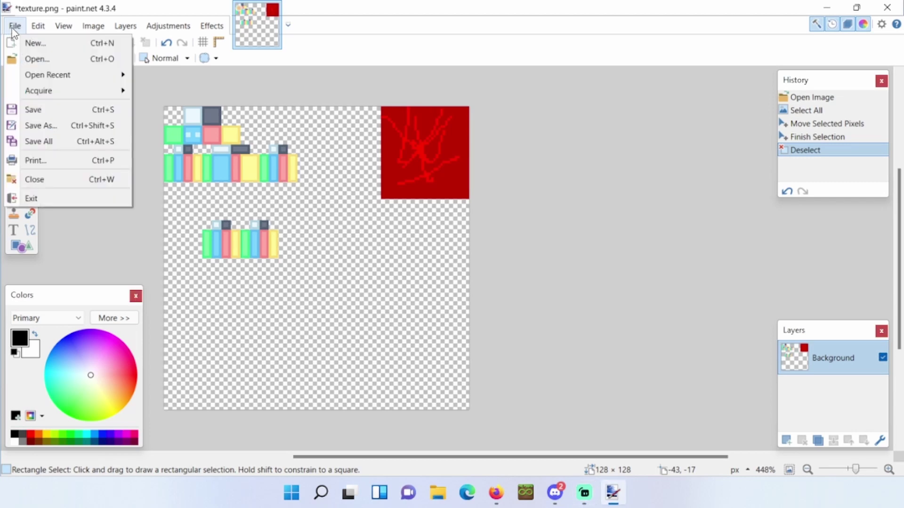
pyautogui.click(32, 61)
pyautogui.doubleClick(377, 127)
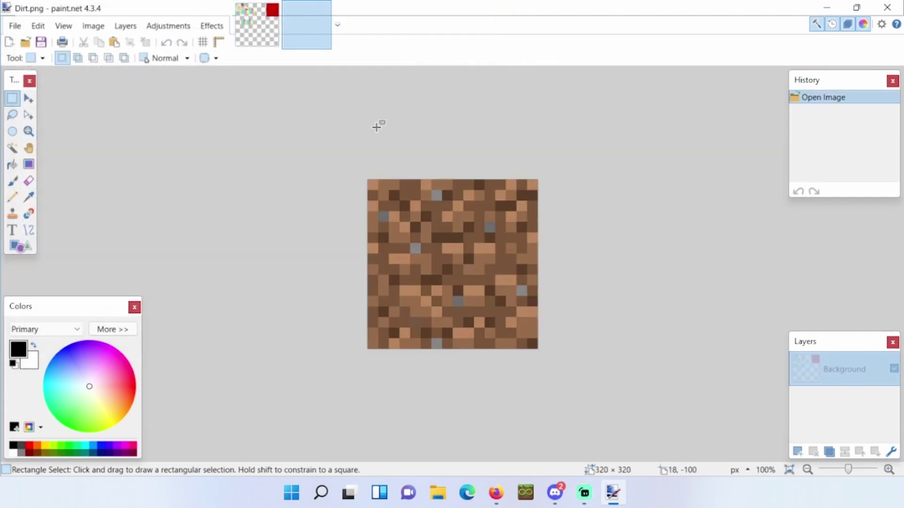
# Resize Dirt.png from 320×320 to 16×16 pixels
pyautogui.click(87, 27)
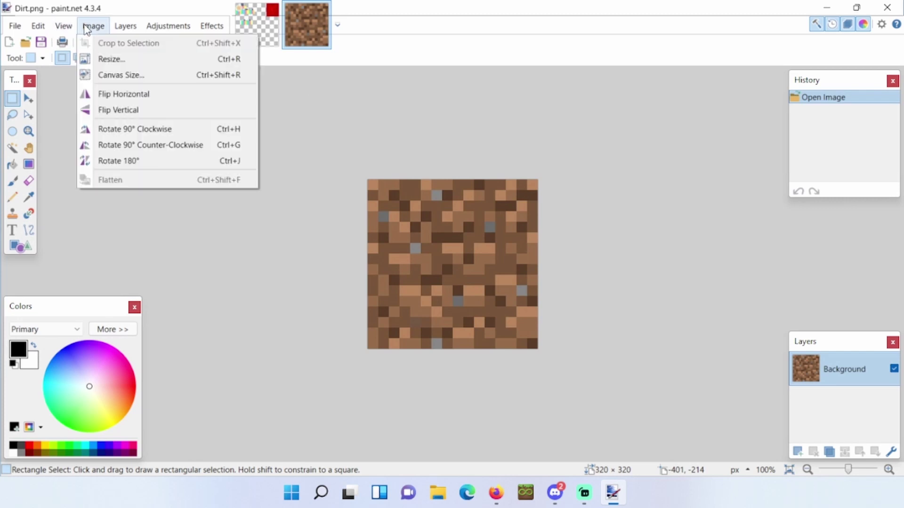
pyautogui.click(111, 59)
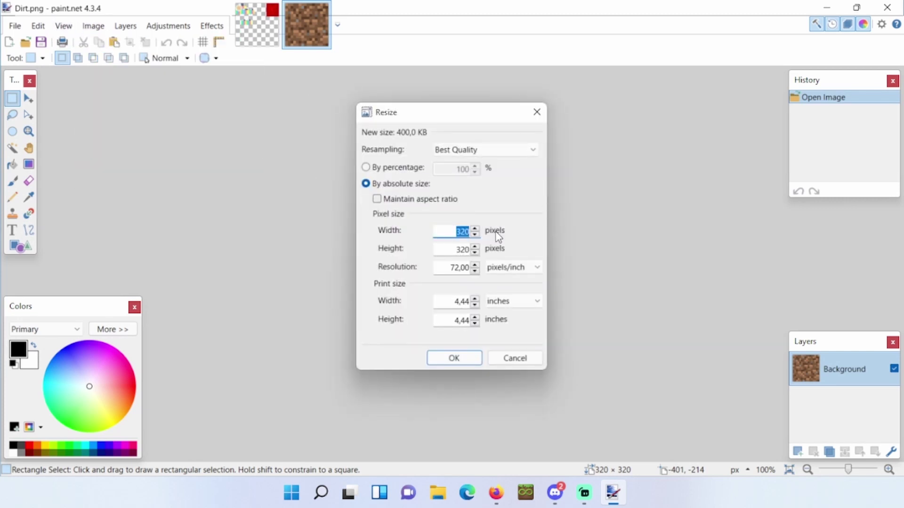
pyautogui.write('16')
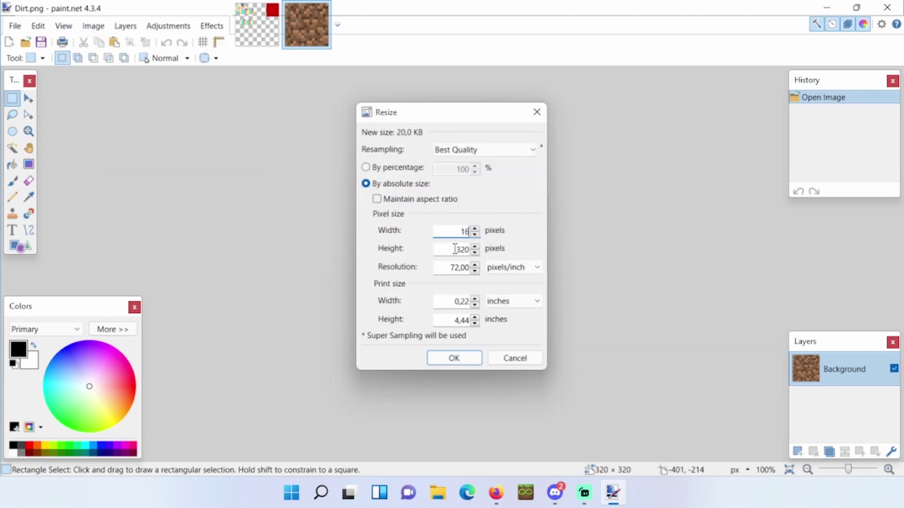
pyautogui.press('Tab')
pyautogui.write('16')
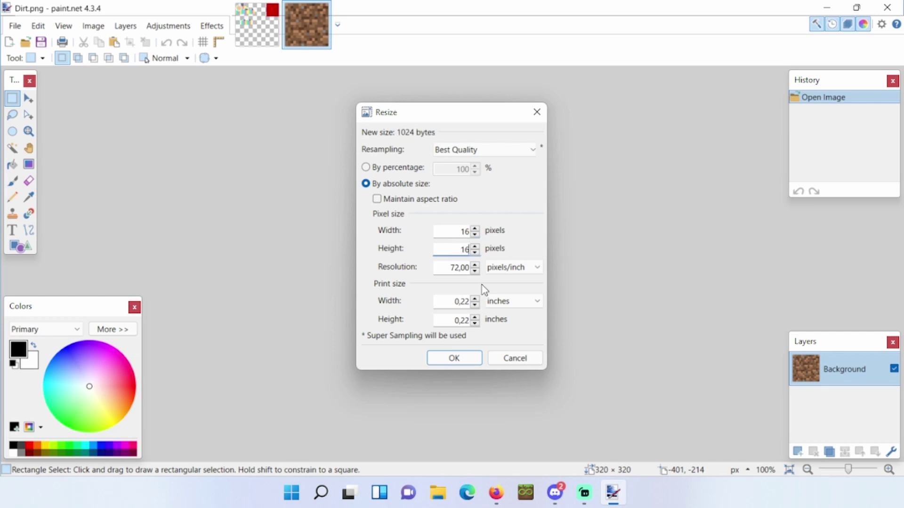
pyautogui.click(465, 359)
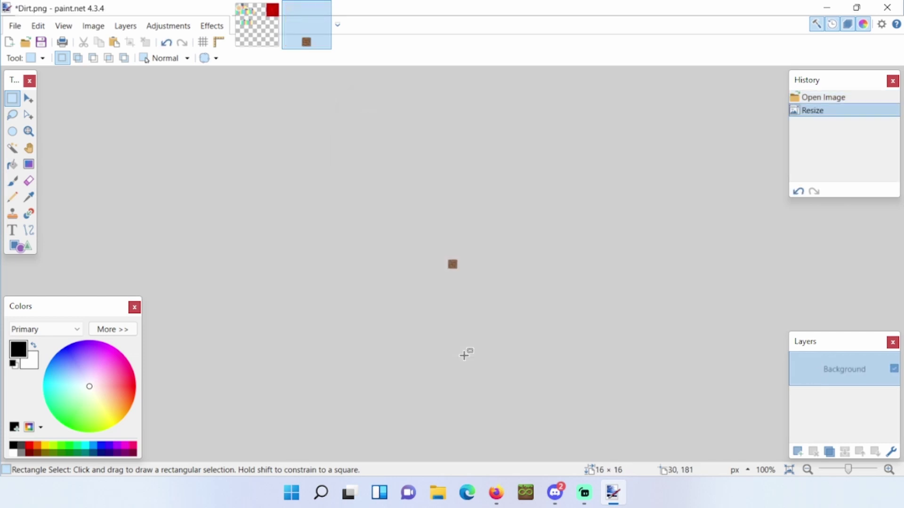
# Paste the 16×16 dirt tile into texture.png just below the red square
pyautogui.keyDown('ctrl'); pyautogui.scroll(2, 472, 267); pyautogui.keyUp('ctrl')
pyautogui.keyDown('ctrl'); pyautogui.scroll(7, 473, 267); pyautogui.keyUp('ctrl')
pyautogui.moveTo(321, 196)
pyautogui.mouseDown()
pyautogui.moveTo(437, 303)
pyautogui.moveTo(508, 352)
pyautogui.mouseUp()
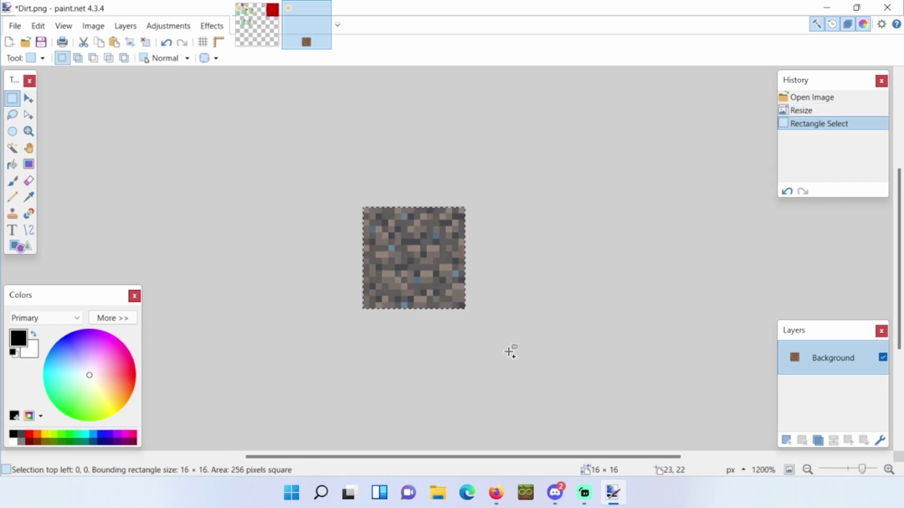
pyautogui.click(257, 26)
pyautogui.hotkey('ctrl', 'v')
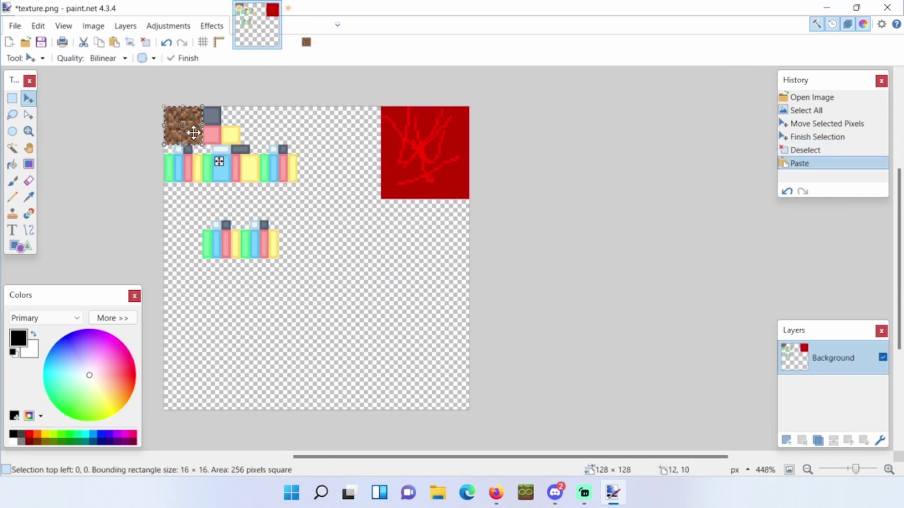
pyautogui.moveTo(198, 137); pyautogui.dragTo(450, 218)
# Save texture.png and reopen player_model in Blockbench
pyautogui.click(15, 25)
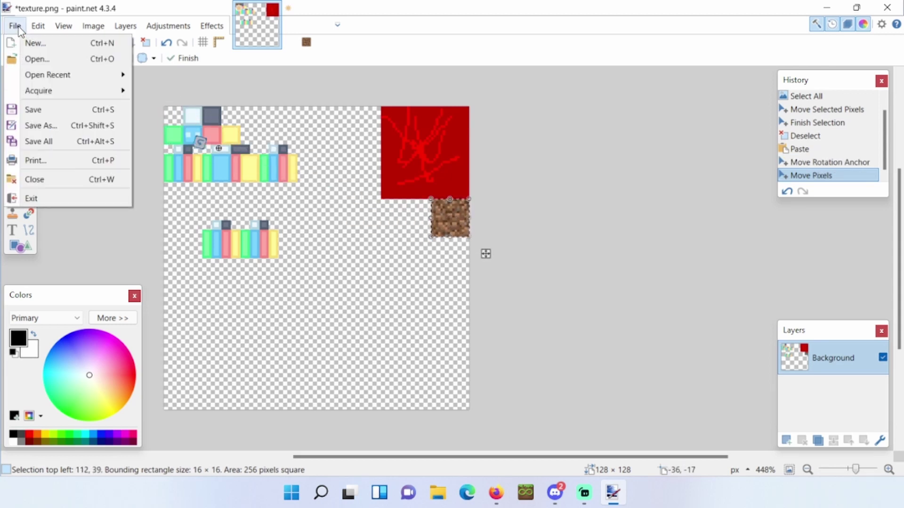
pyautogui.click(49, 108)
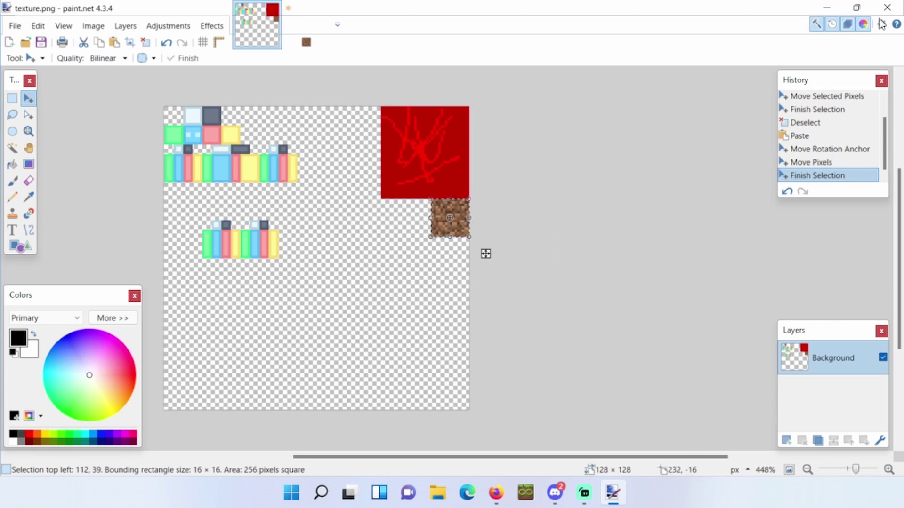
pyautogui.click(827, 7)
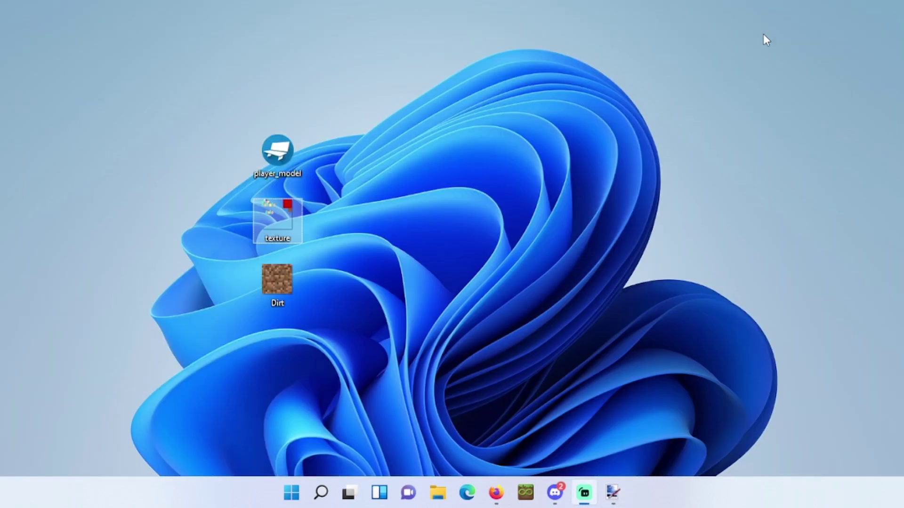
pyautogui.doubleClick(277, 152)
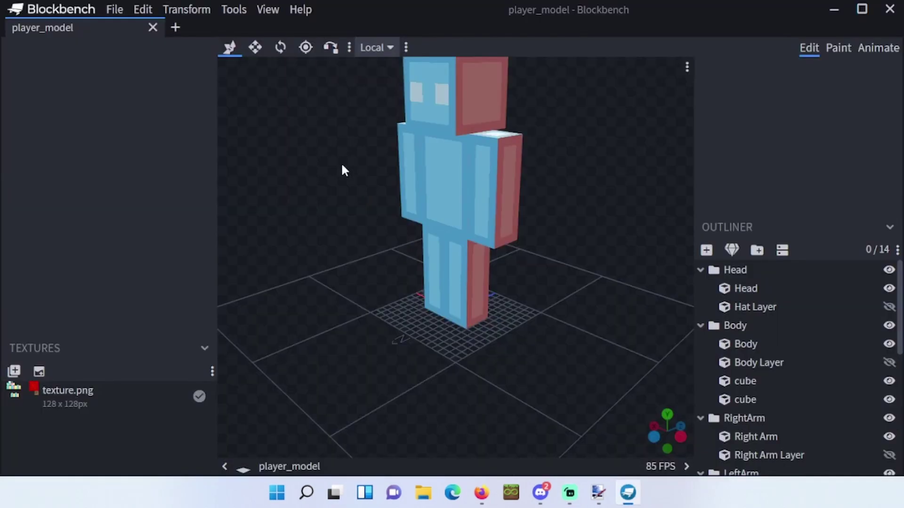
# Move the Left Arm's UV box onto the dirt patch at 112, 39 so it renders as dirt
pyautogui.click(485, 188)
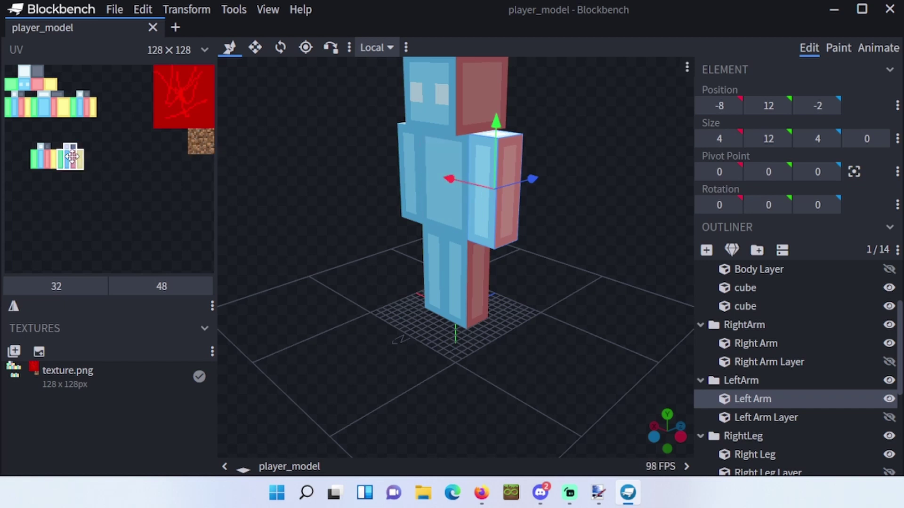
pyautogui.moveTo(71, 157); pyautogui.dragTo(210, 143)
pyautogui.click(133, 160)
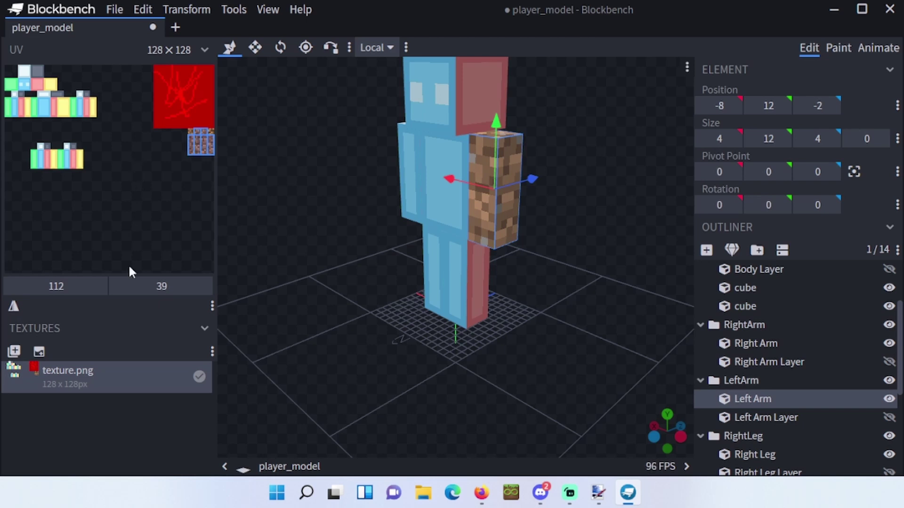
pyautogui.rightClick(93, 393)
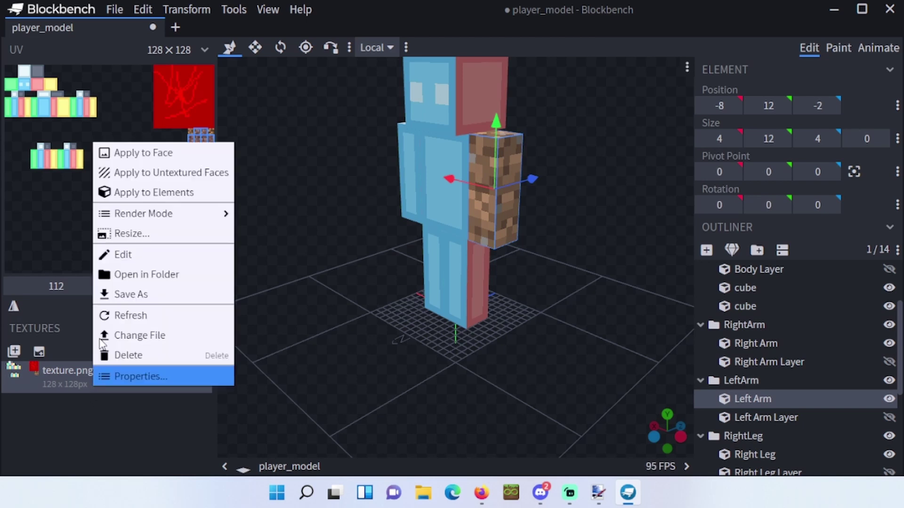
pyautogui.click(336, 257)
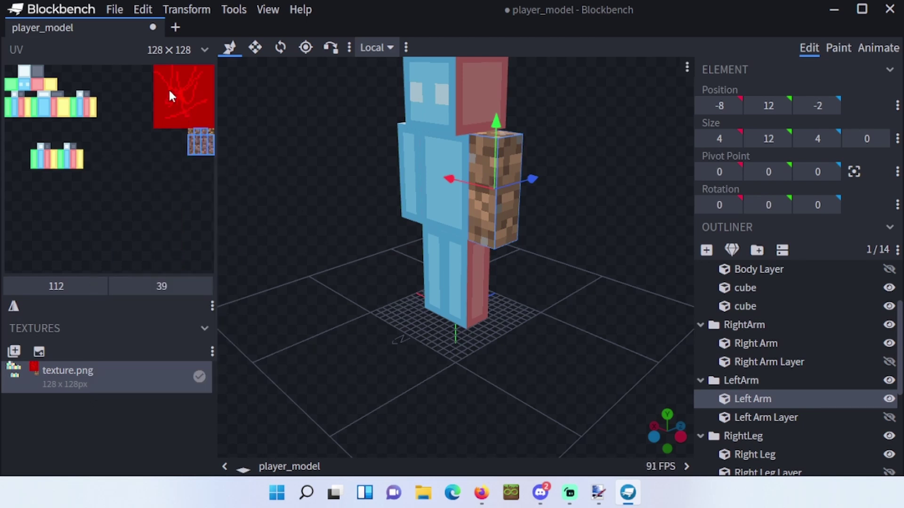